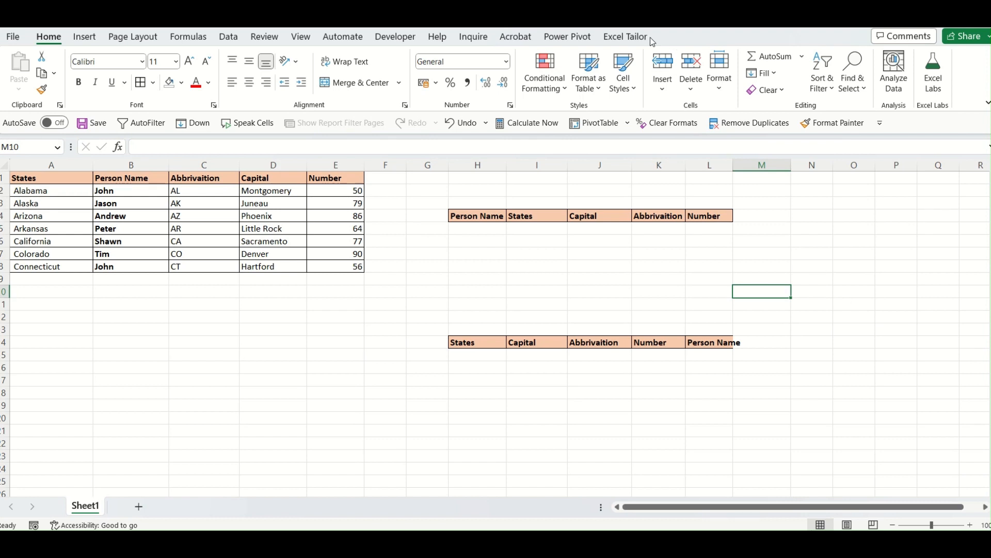
pyautogui.click(645, 36)
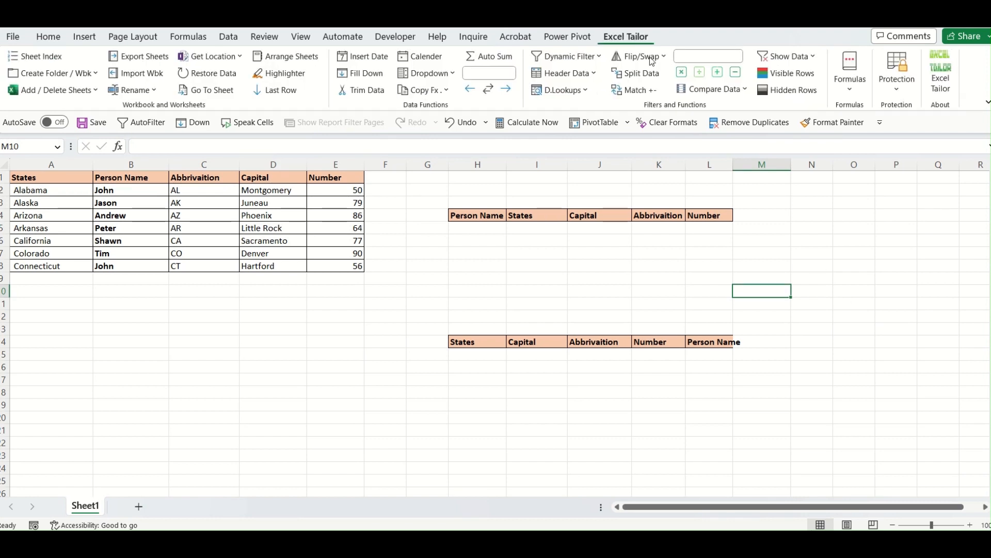
pyautogui.click(585, 91)
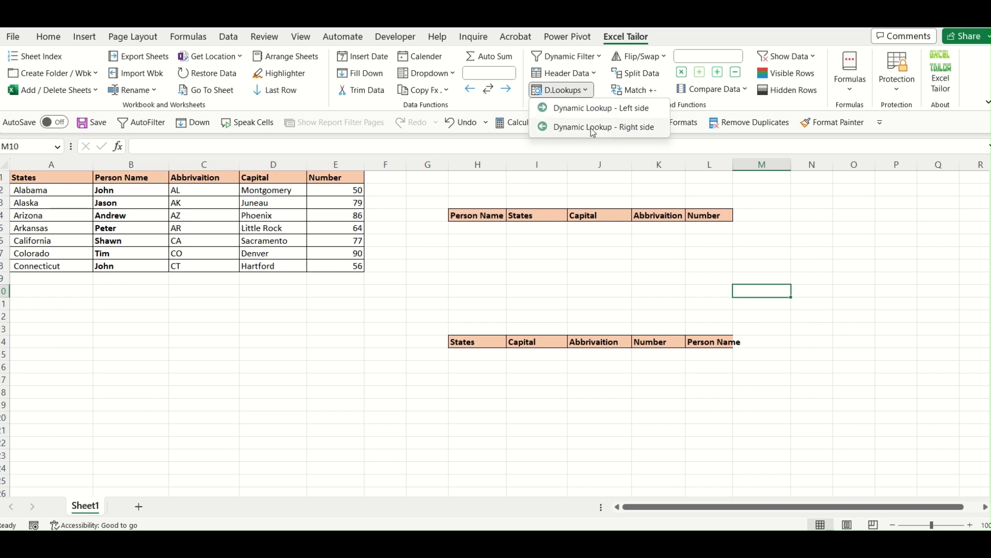
pyautogui.click(603, 302)
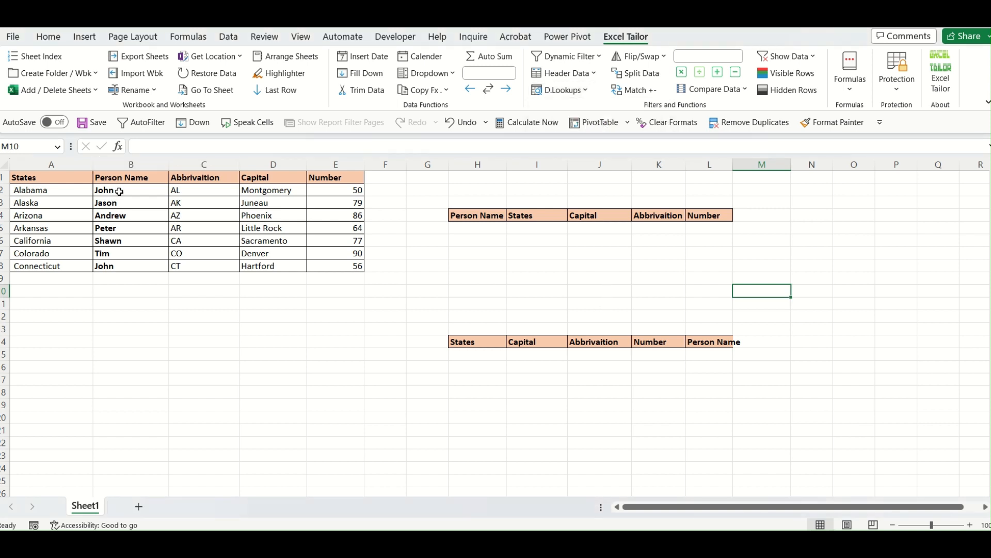
# - Copy the Person Name values from B2:B8 into the target table starting at H5
pyautogui.moveTo(119, 192); pyautogui.dragTo(122, 265)
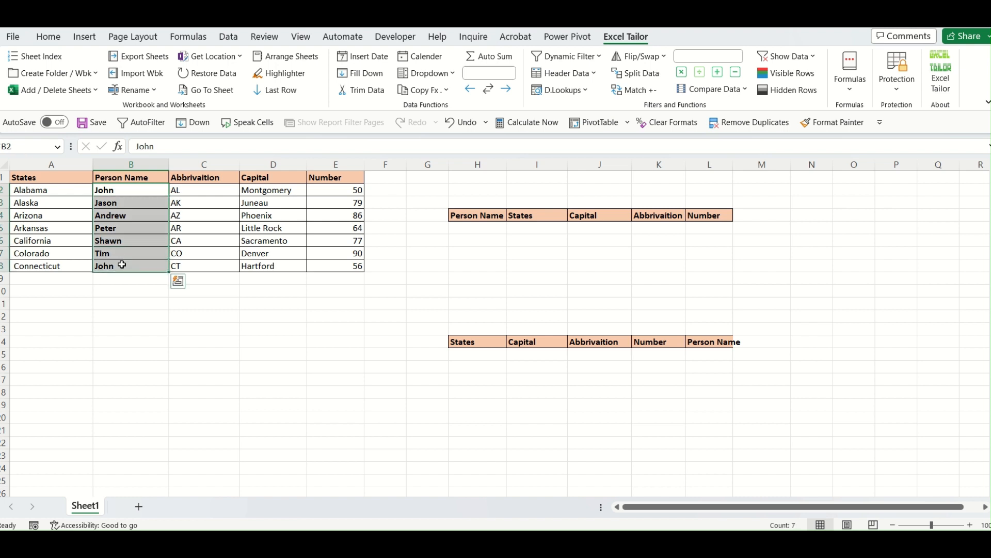
pyautogui.hotkey('ctrl', 'c')
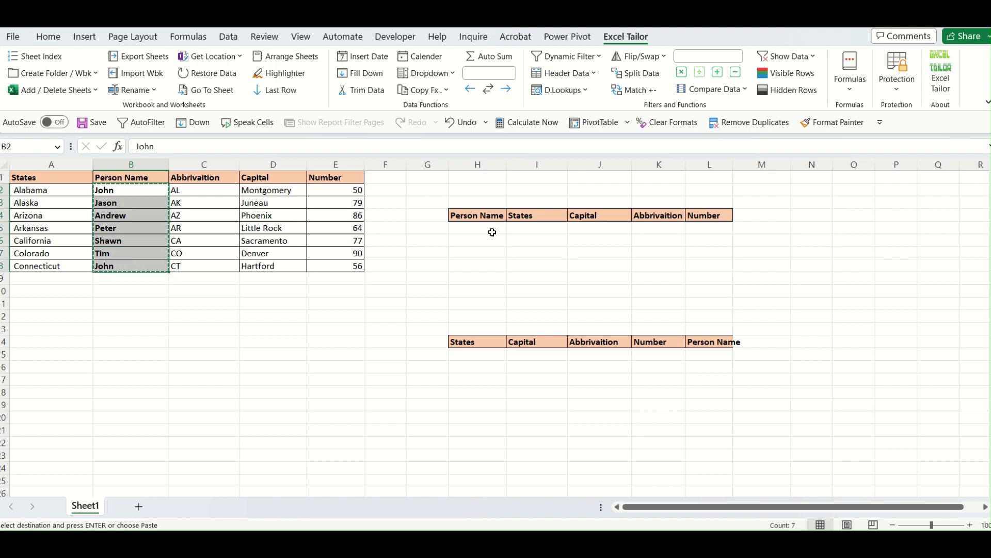
pyautogui.click(489, 229)
pyautogui.hotkey('ctrl', 'v')
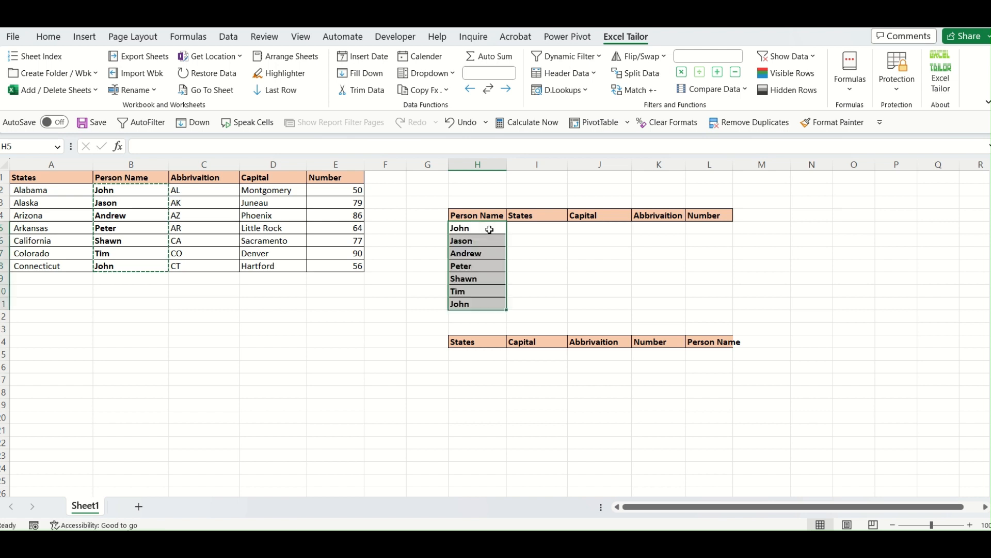
pyautogui.press('Escape')
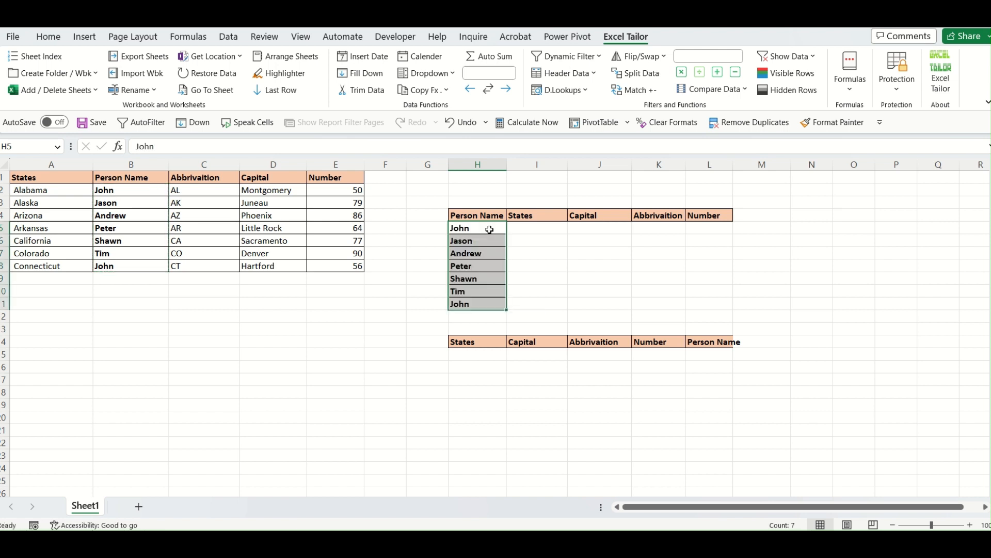
# - Review the source table A1:E8 and the headers of the target table
pyautogui.click(545, 277)
pyautogui.click(684, 420)
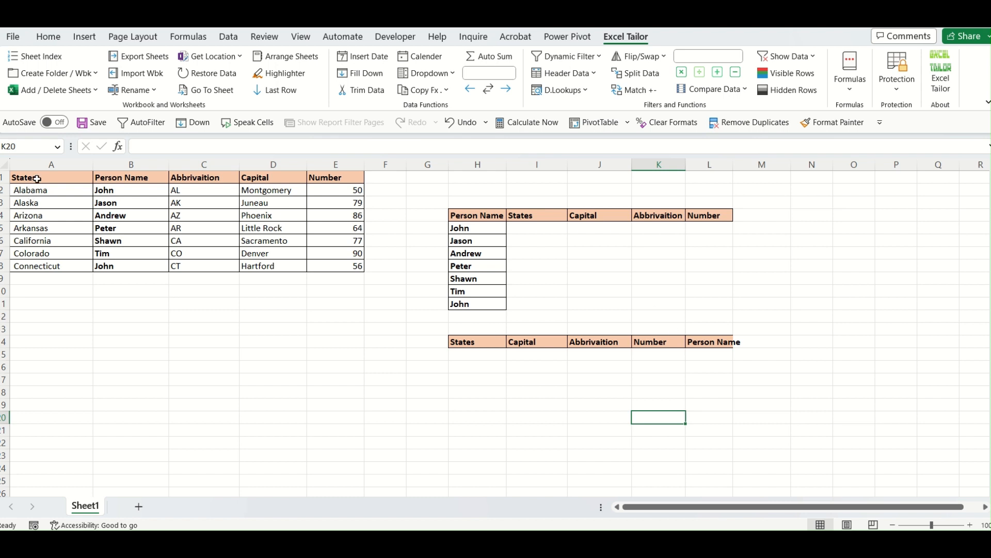
pyautogui.moveTo(37, 178); pyautogui.dragTo(110, 237)
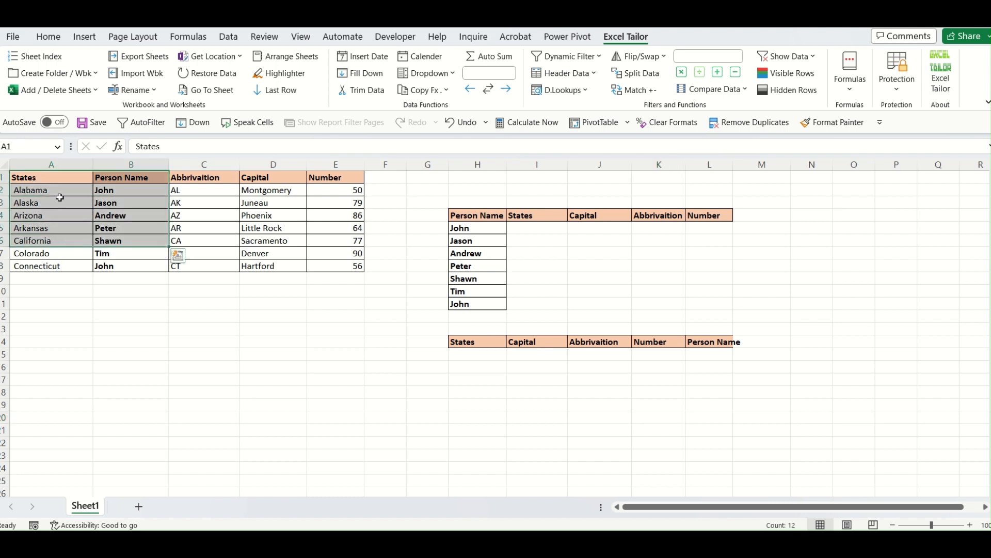
pyautogui.moveTo(40, 177); pyautogui.dragTo(341, 267)
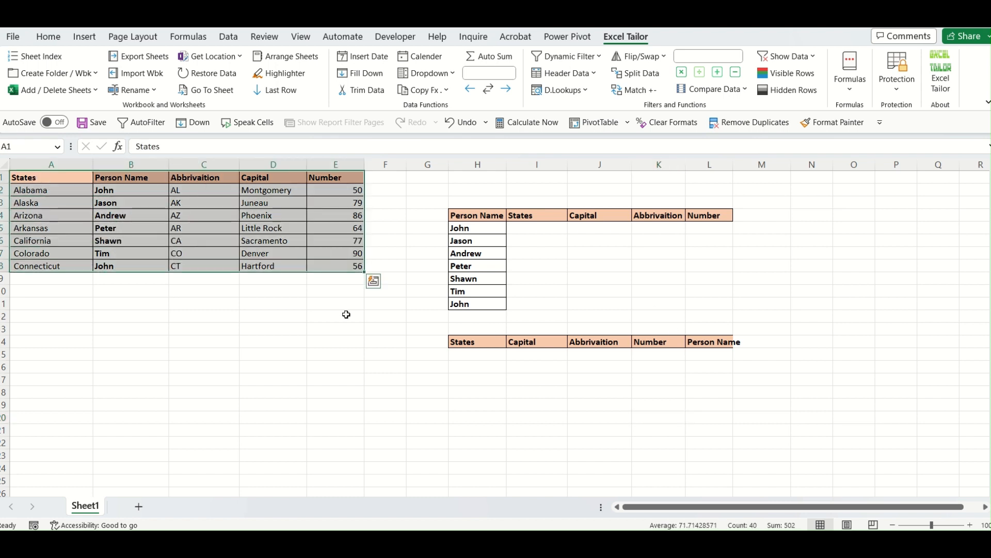
pyautogui.click(349, 371)
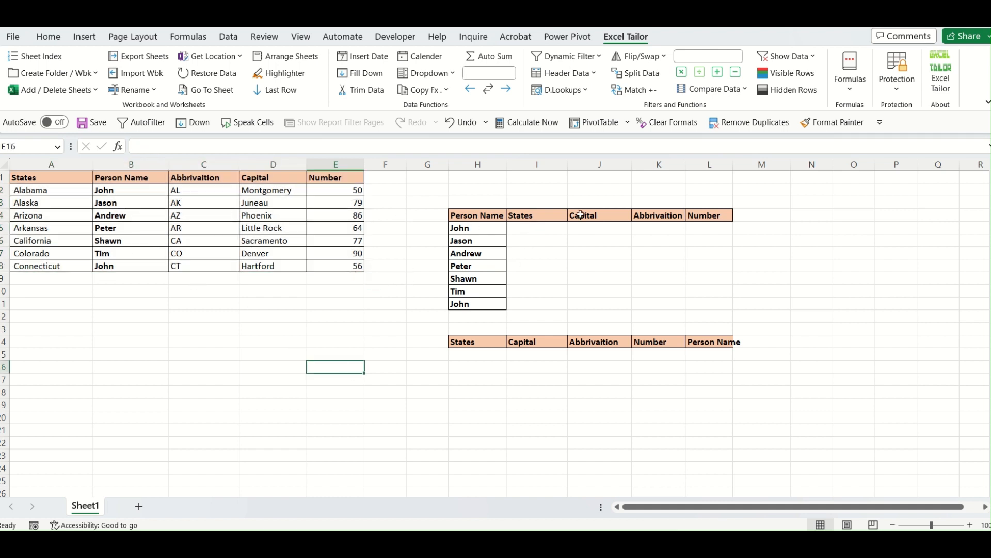
pyautogui.click(548, 243)
pyautogui.click(616, 262)
pyautogui.click(660, 262)
pyautogui.click(708, 268)
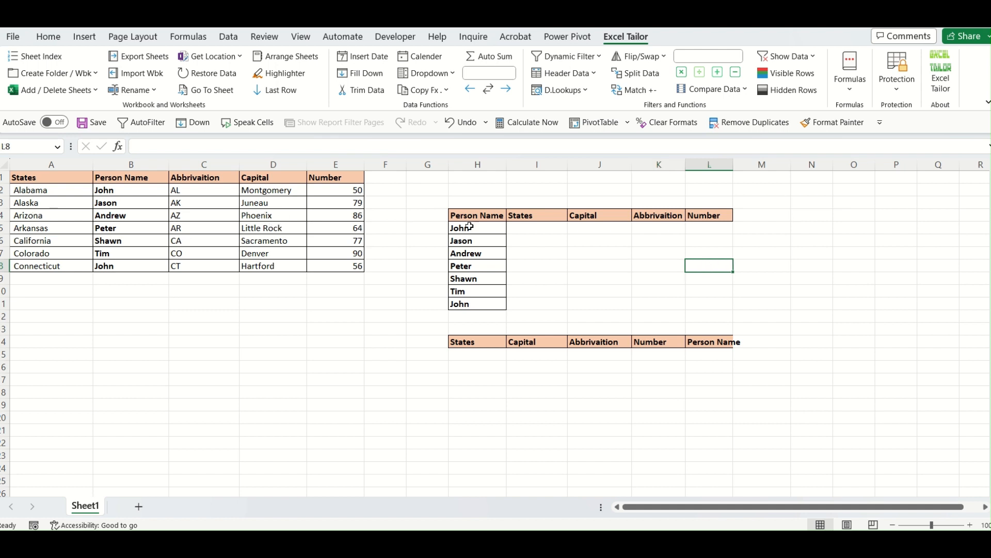
# - Compare the names in H5:H11 with the empty result columns I5:L11
pyautogui.moveTo(471, 227); pyautogui.dragTo(478, 302)
pyautogui.click(560, 307)
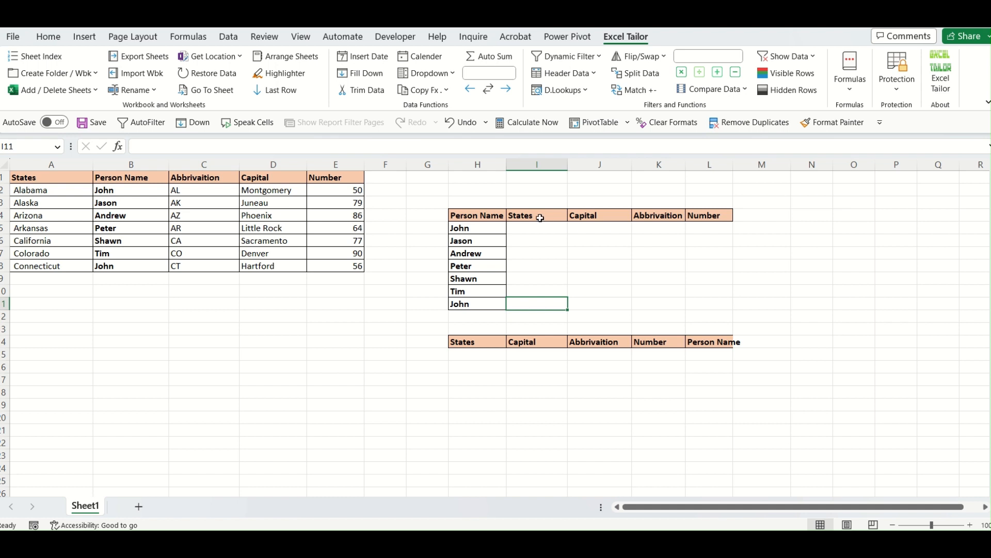
pyautogui.click(484, 230)
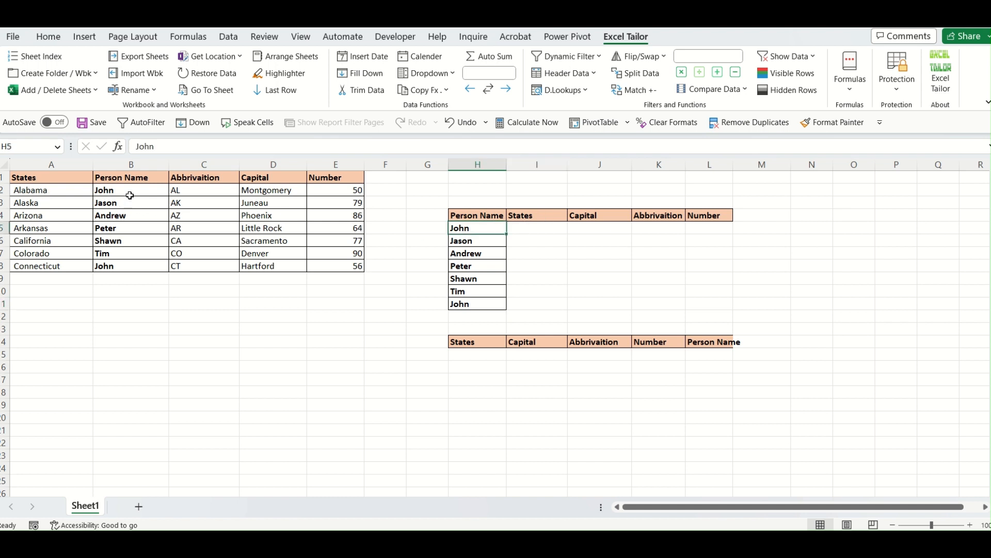
pyautogui.moveTo(127, 183); pyautogui.dragTo(132, 266)
pyautogui.click(48, 217)
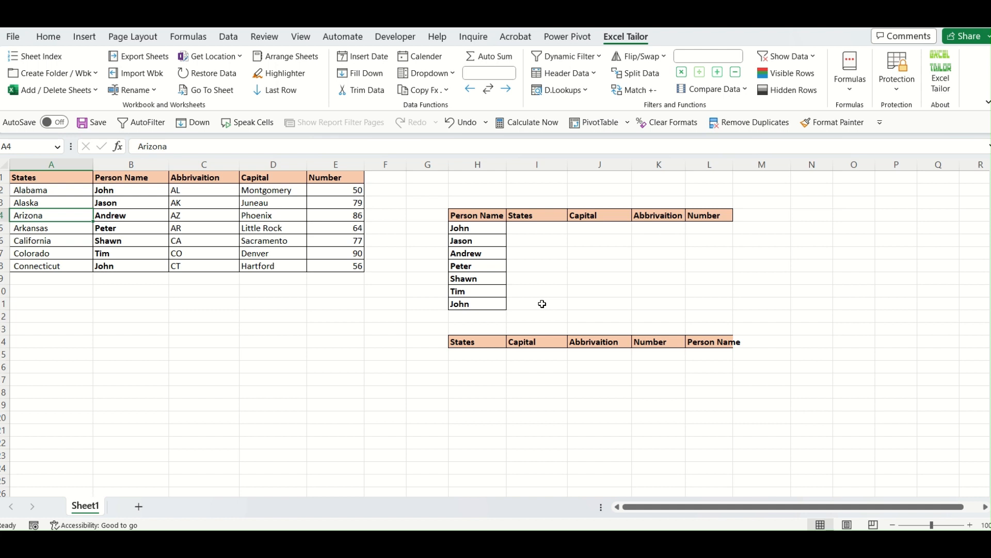
pyautogui.click(543, 401)
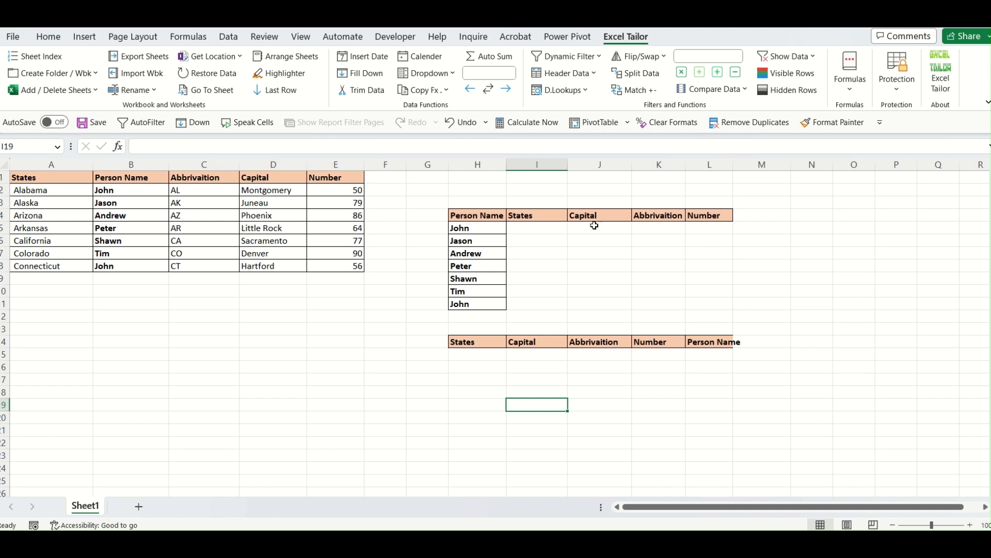
pyautogui.moveTo(547, 227); pyautogui.dragTo(713, 302)
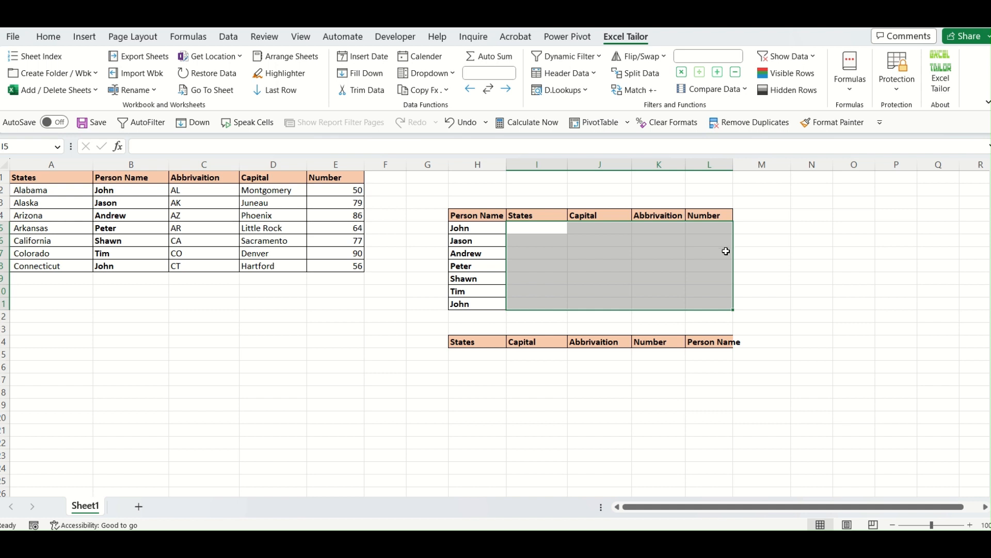
pyautogui.click(476, 393)
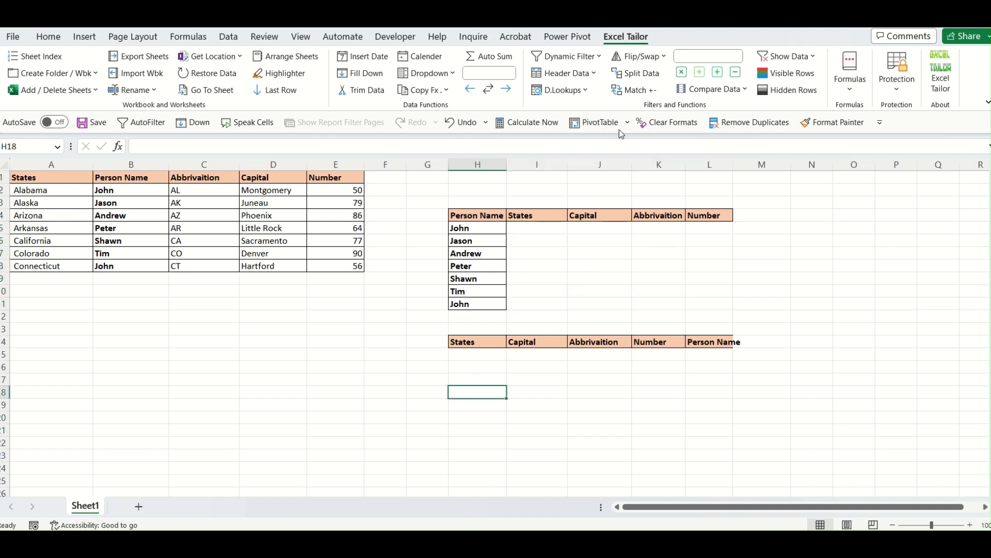
pyautogui.click(575, 94)
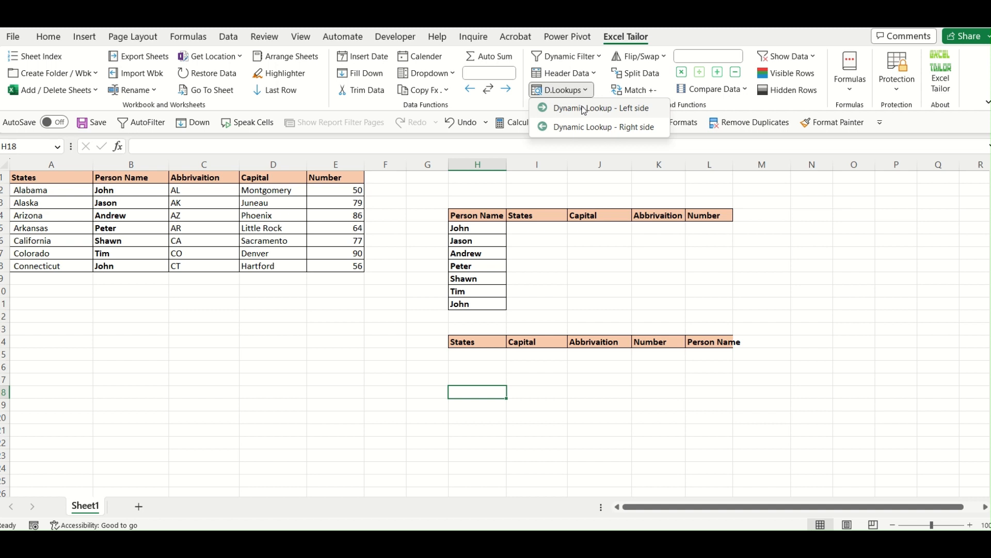
pyautogui.click(536, 227)
pyautogui.moveTo(535, 227); pyautogui.dragTo(693, 296)
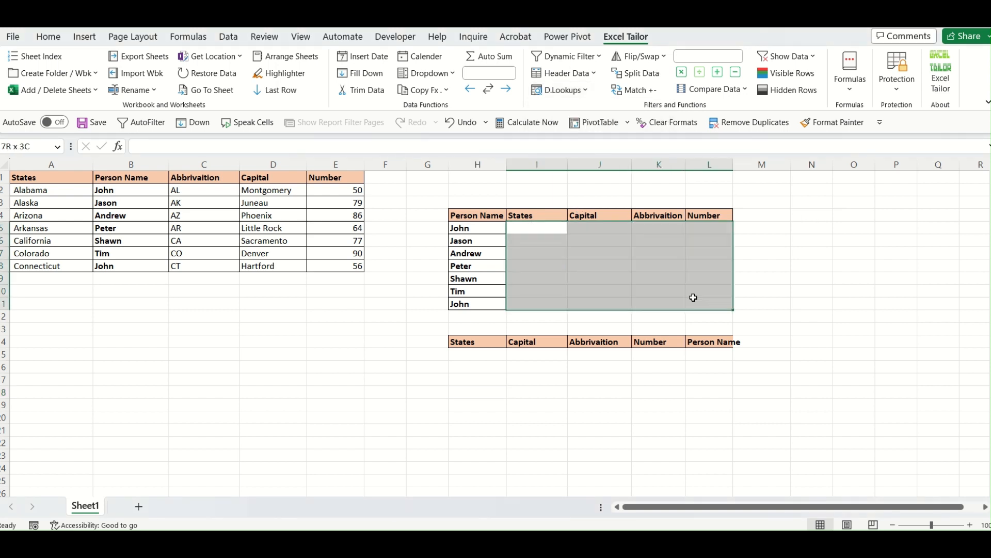
pyautogui.moveTo(470, 227); pyautogui.dragTo(474, 310)
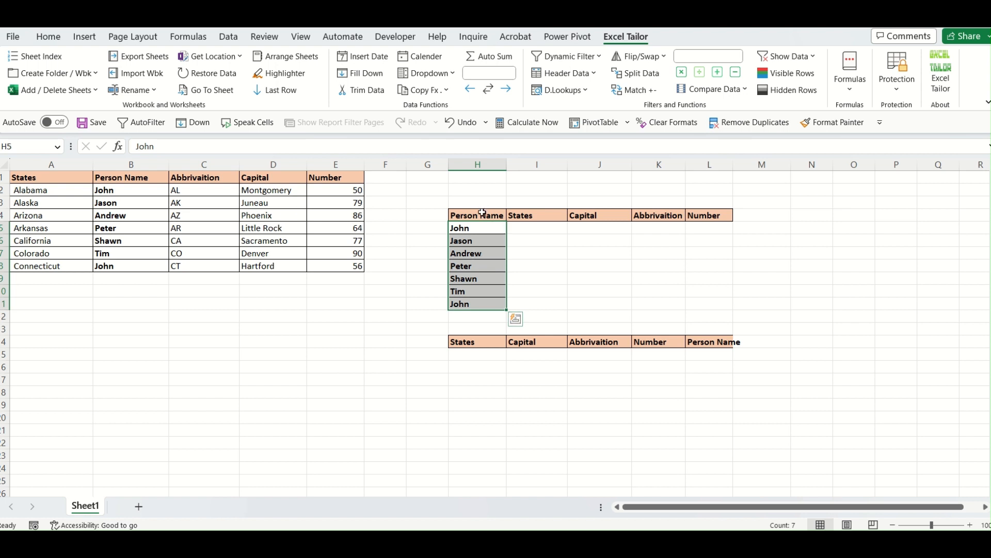
pyautogui.moveTo(481, 211); pyautogui.dragTo(477, 281)
pyautogui.click(642, 290)
# - Run Dynamic Lookup - Left side with lookup range $H$4:$L$11 and source table $A$1:$E$8
pyautogui.click(575, 93)
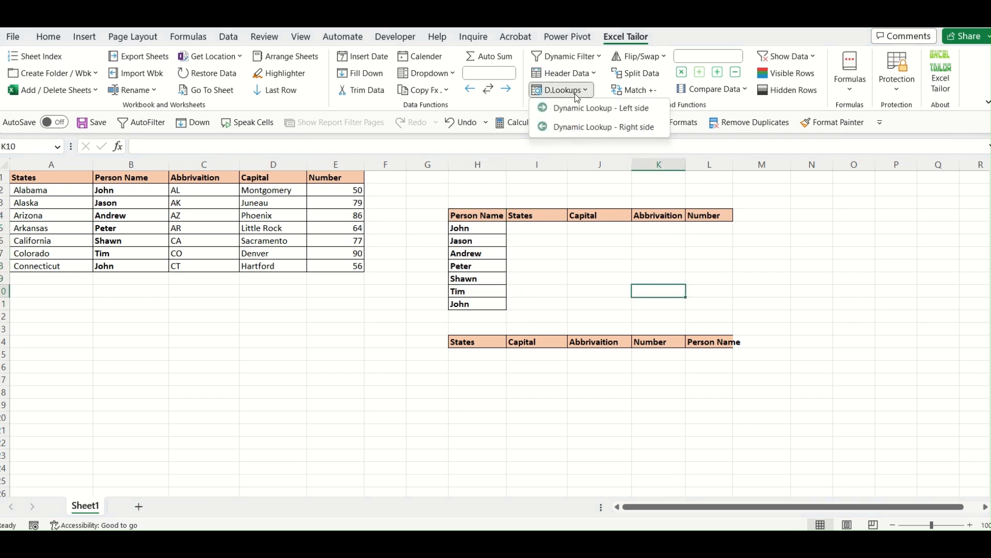
pyautogui.click(599, 108)
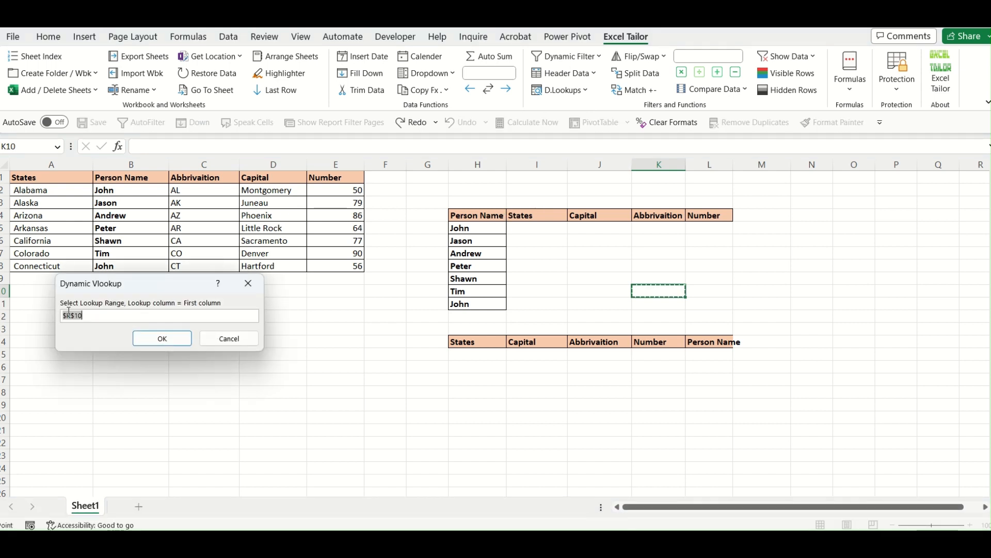
pyautogui.moveTo(145, 291); pyautogui.dragTo(319, 341)
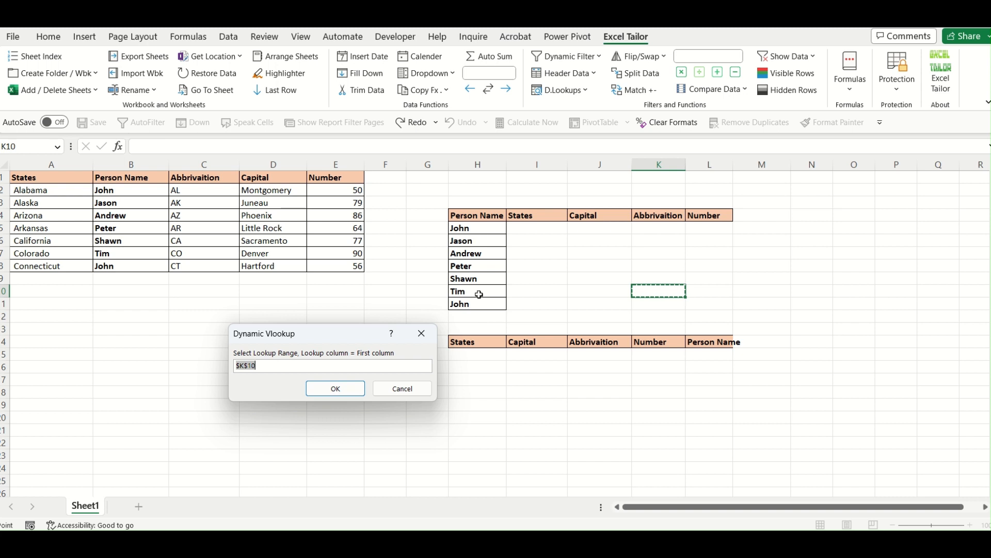
pyautogui.click(482, 216)
pyautogui.moveTo(482, 216); pyautogui.dragTo(733, 303)
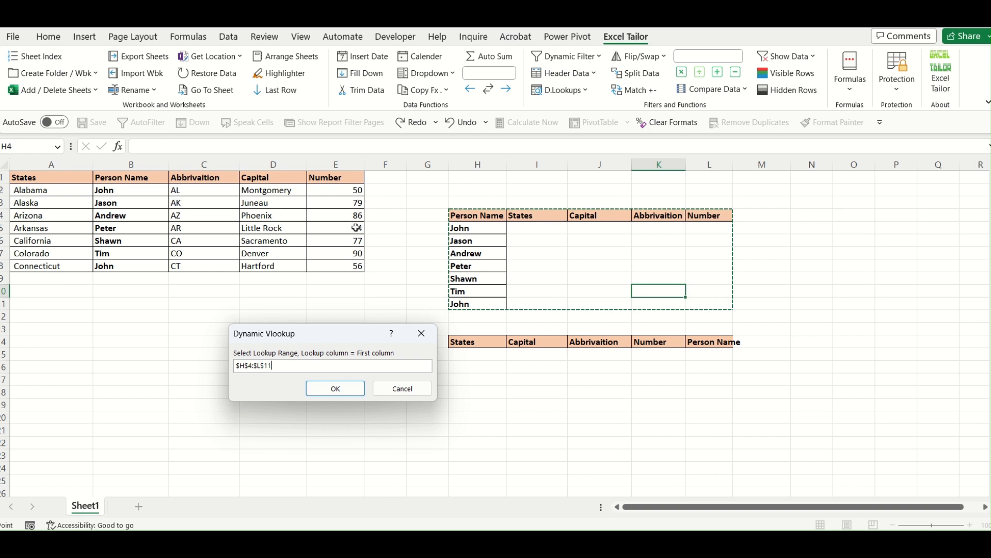
pyautogui.click(346, 392)
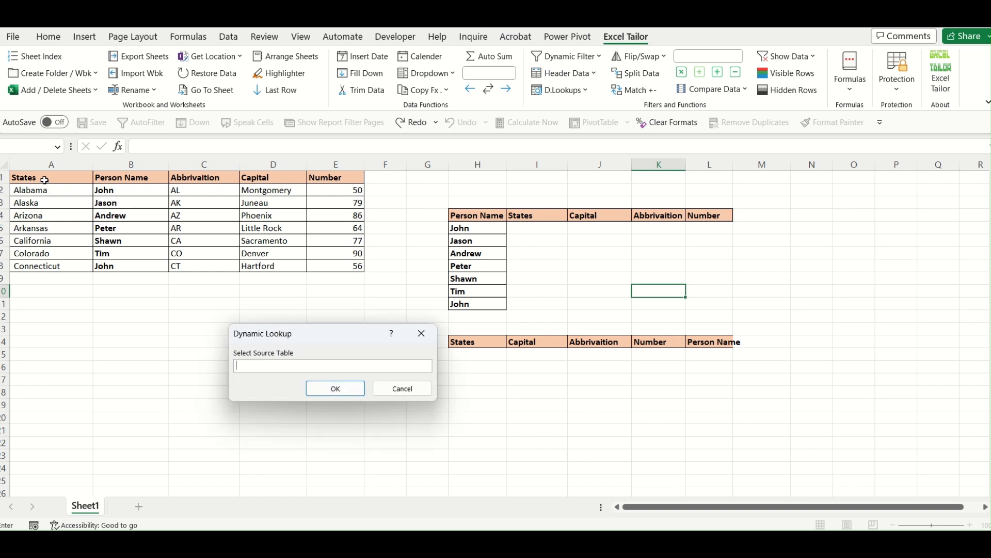
pyautogui.moveTo(43, 177); pyautogui.dragTo(332, 261)
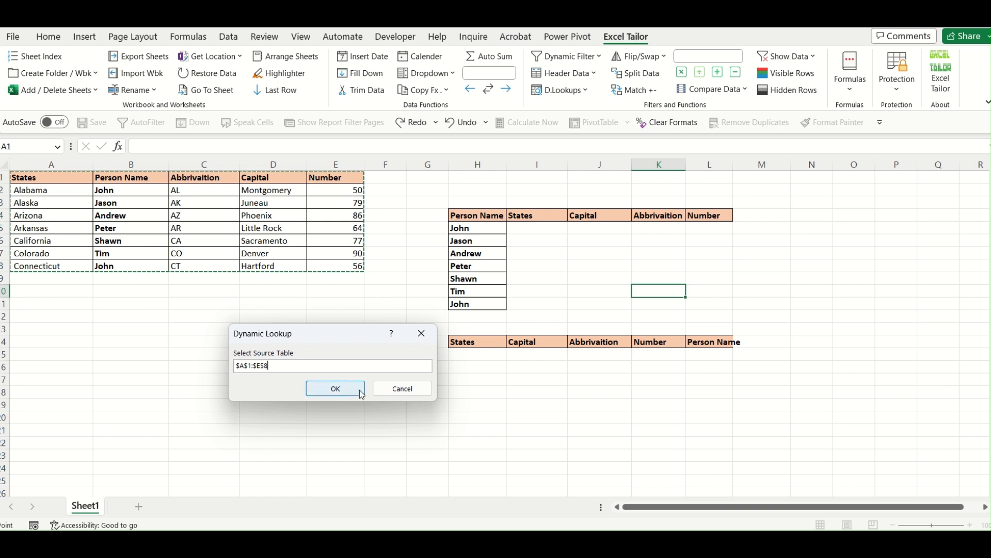
pyautogui.click(333, 388)
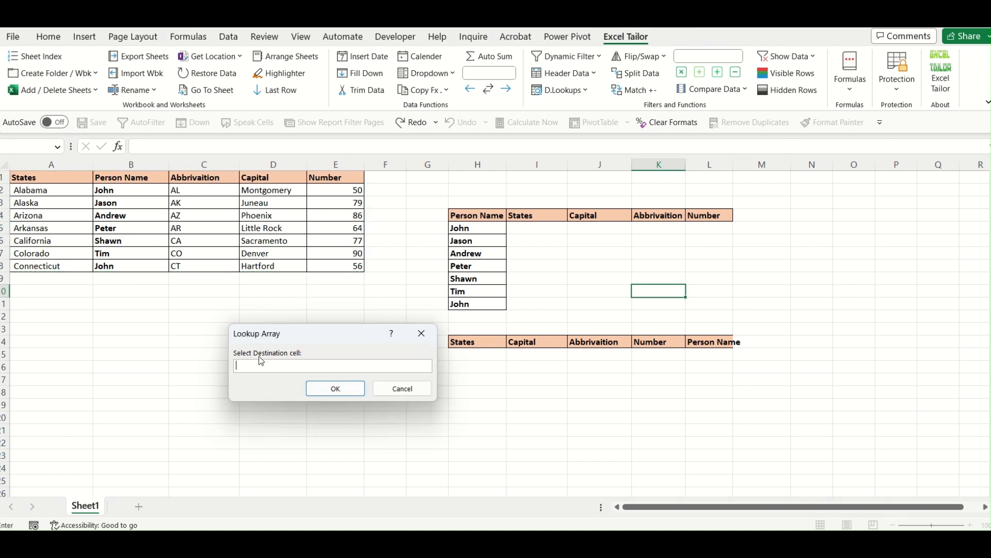
# - Set the destination cell to $I$5 and confirm the lookup to fill the results table
pyautogui.click(532, 231)
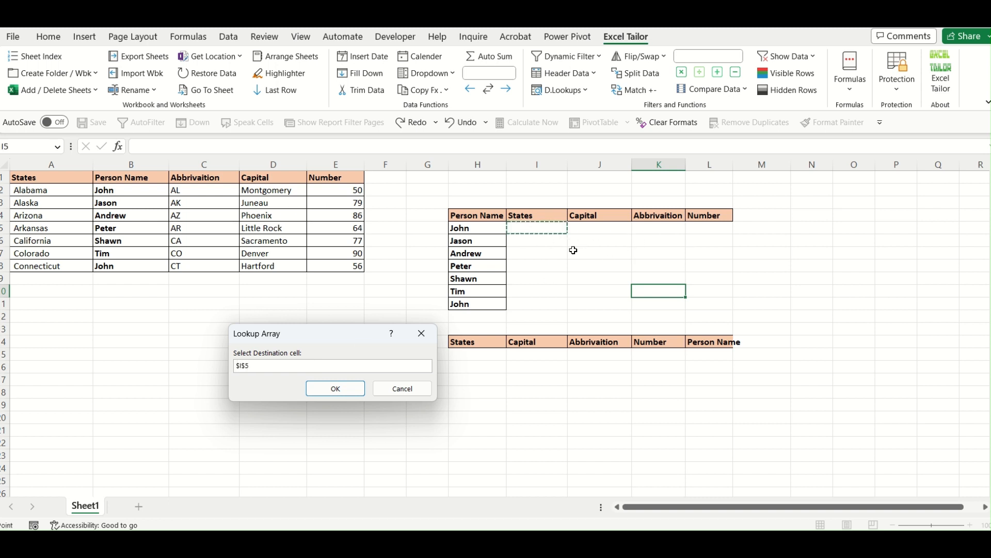
pyautogui.moveTo(541, 228); pyautogui.dragTo(697, 306)
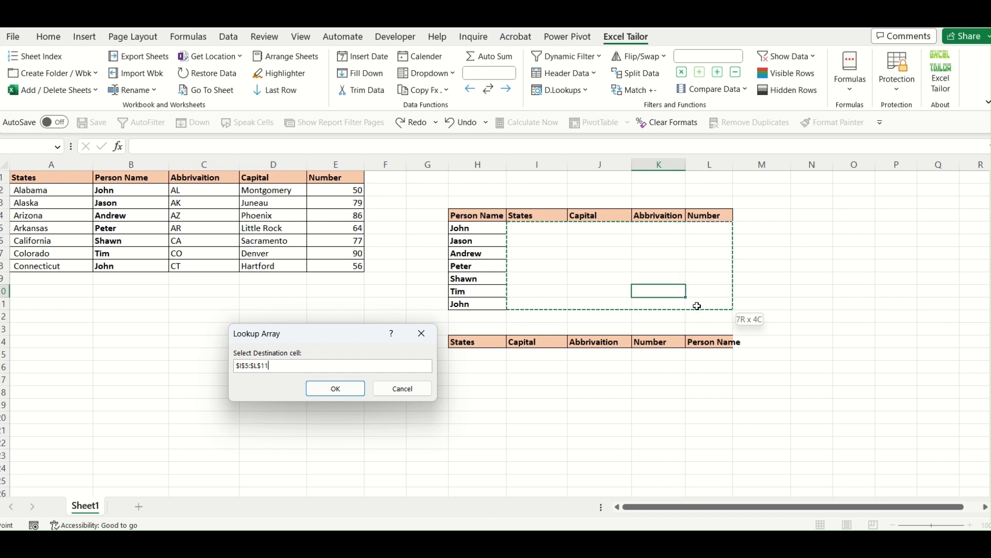
pyautogui.click(537, 231)
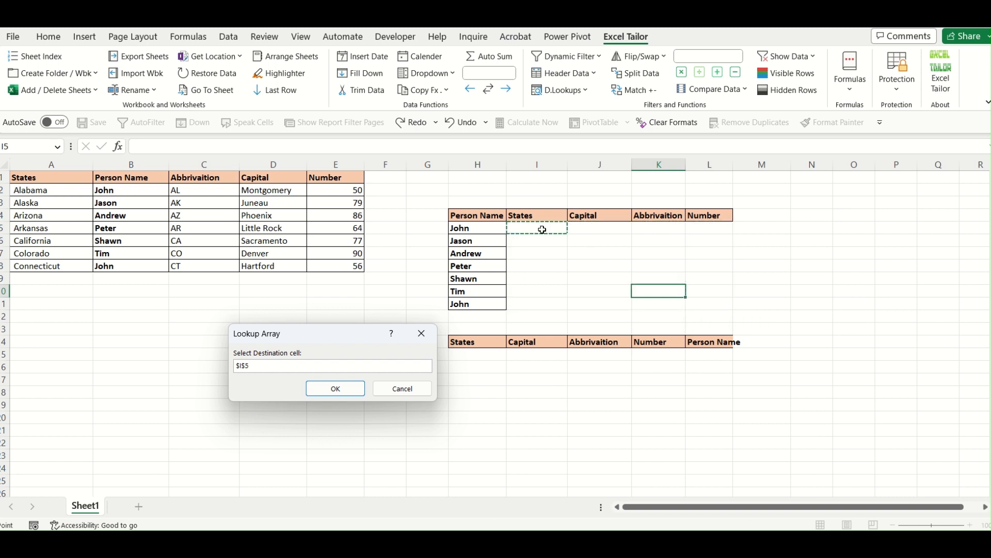
pyautogui.click(352, 389)
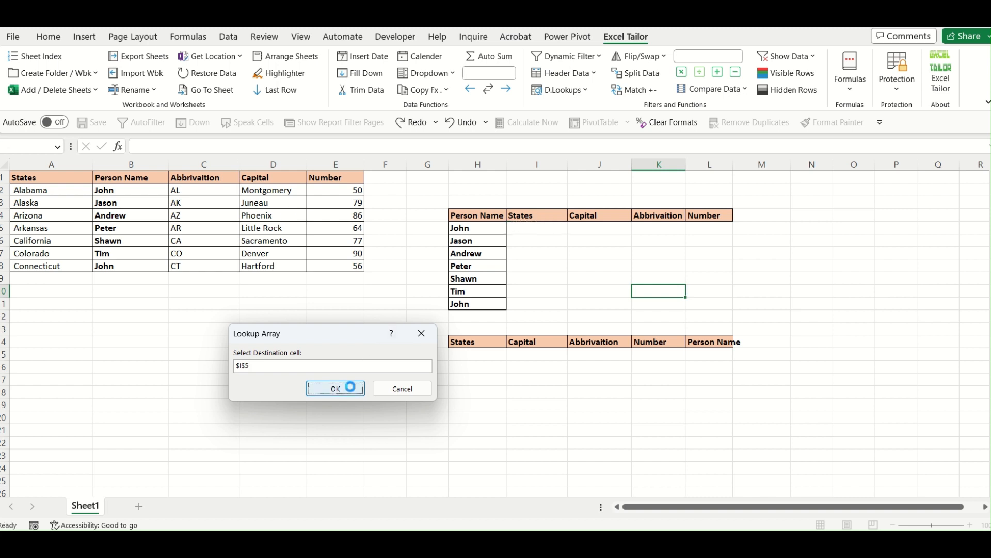
pyautogui.click(691, 388)
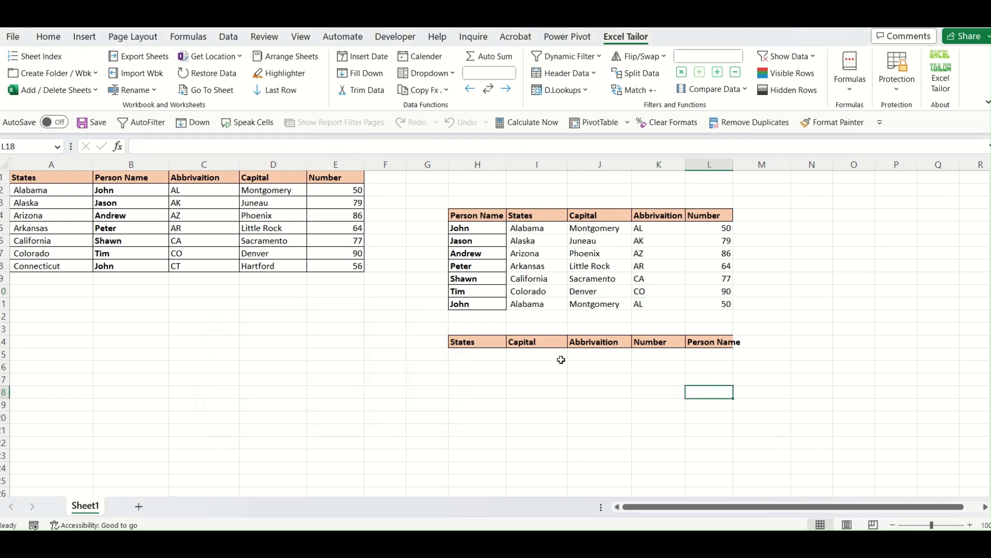
pyautogui.click(547, 268)
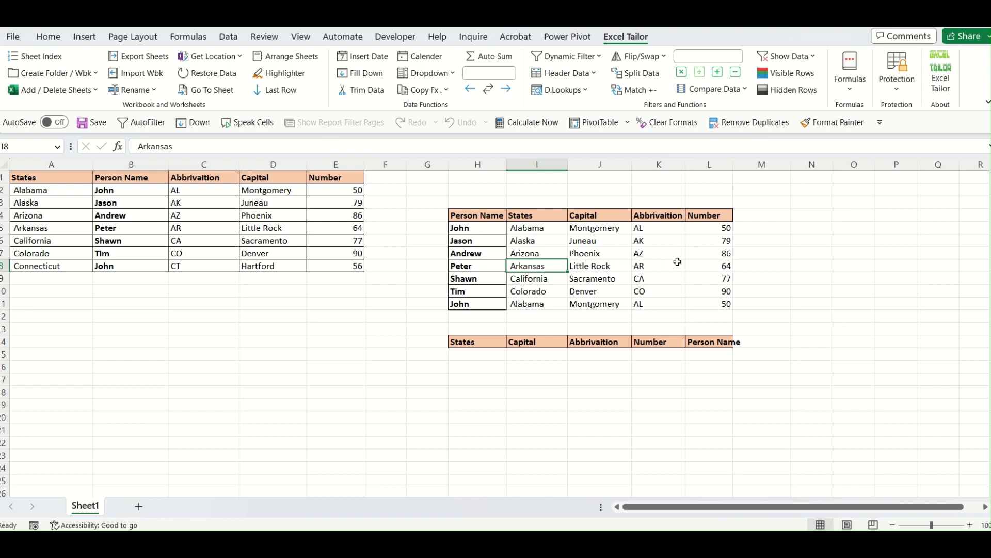
pyautogui.moveTo(484, 230); pyautogui.dragTo(488, 304)
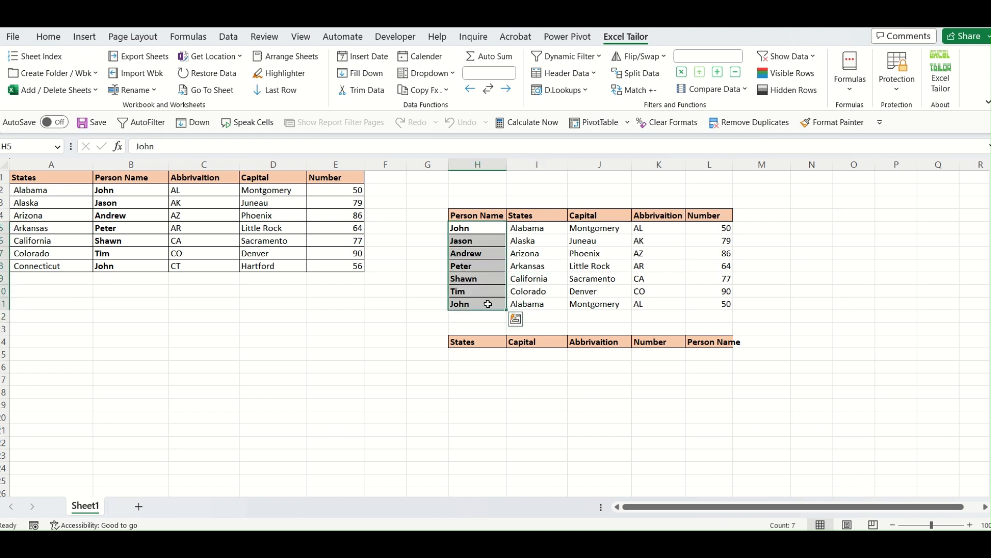
# - Copy the person names from H5:H11 into L15:L21 and autofit column L to fit them
pyautogui.hotkey('ctrl', 'c')
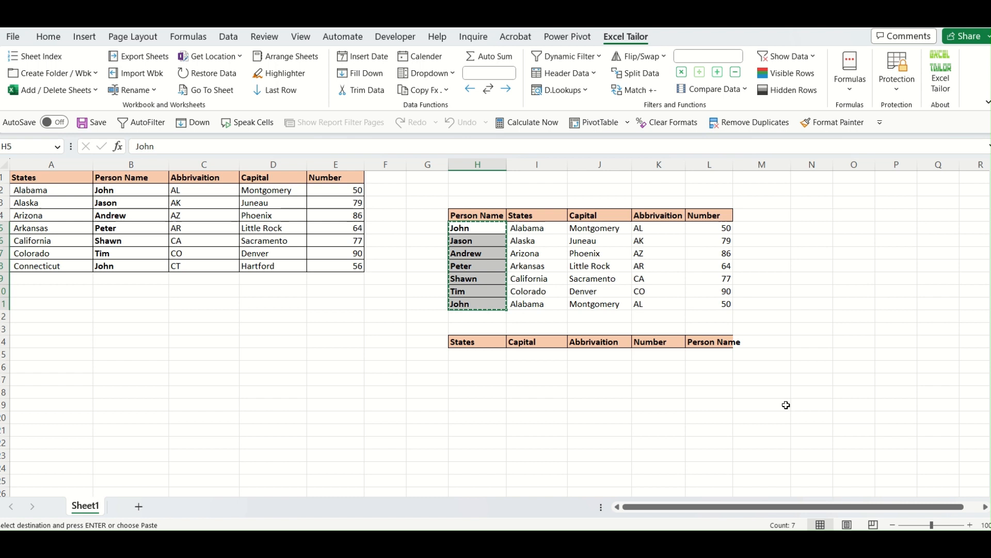
pyautogui.click(712, 356)
pyautogui.hotkey('ctrl', 'v')
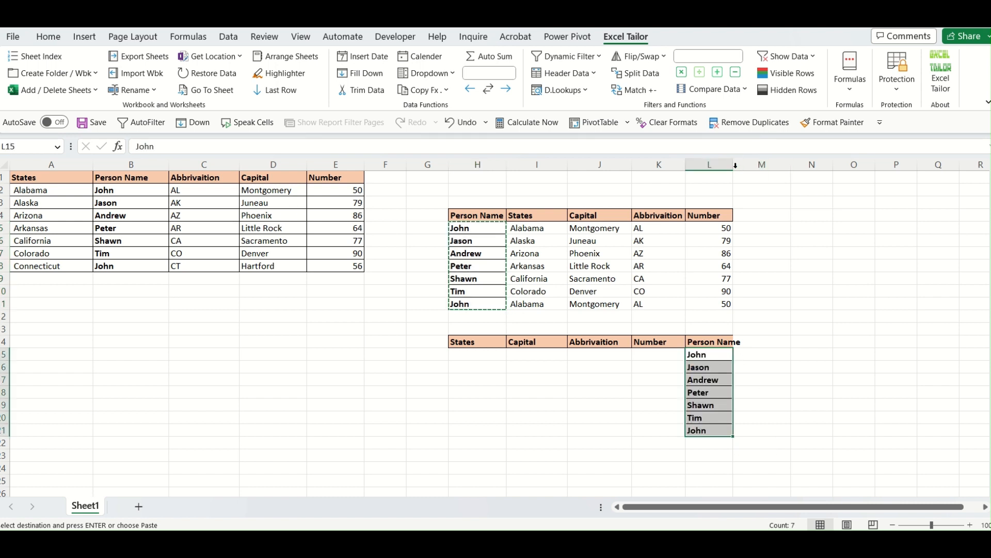
pyautogui.doubleClick(733, 164)
pyautogui.click(822, 367)
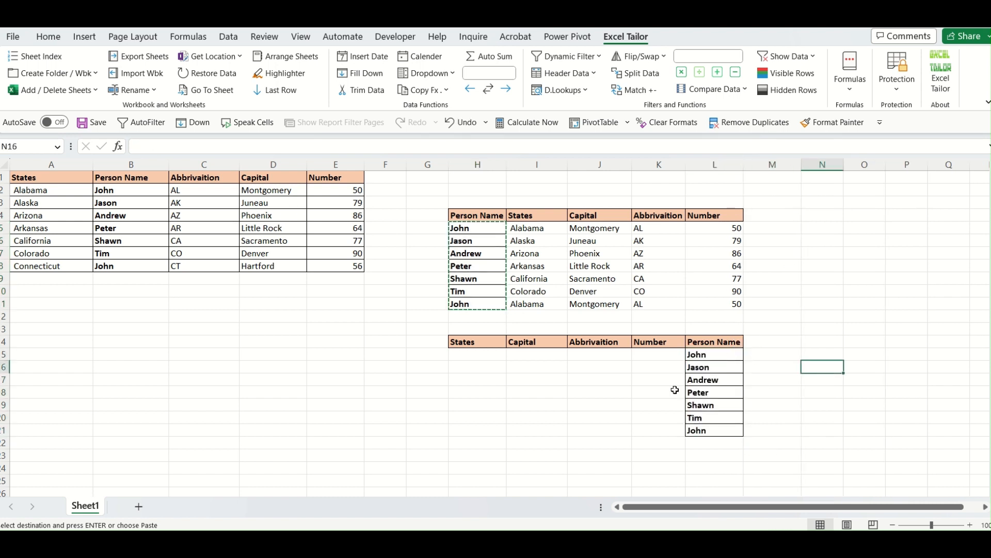
pyautogui.press('Escape')
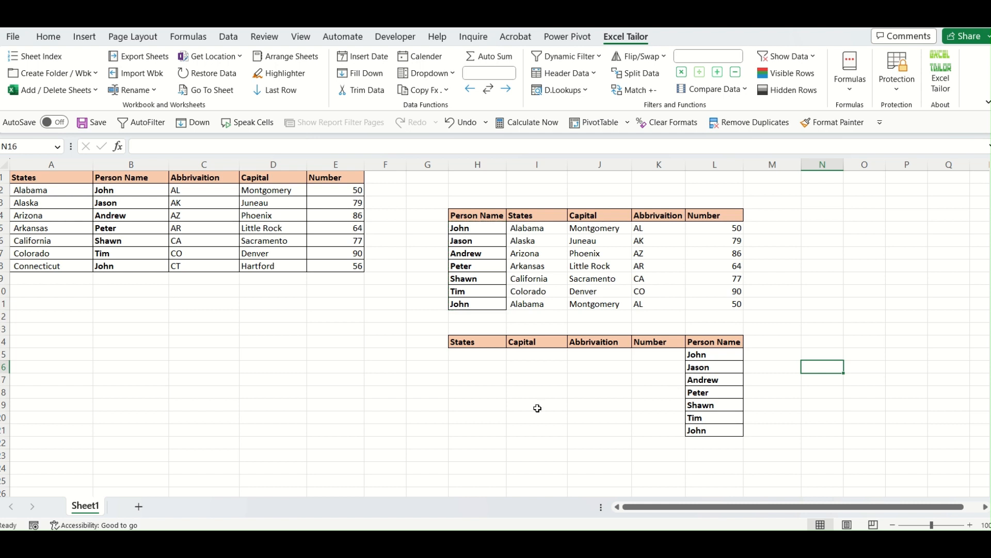
# - Run Dynamic Lookup - Right side and set the lookup range to $H$14:$L$21, with the lookup column last
pyautogui.moveTo(488, 356); pyautogui.dragTo(651, 433)
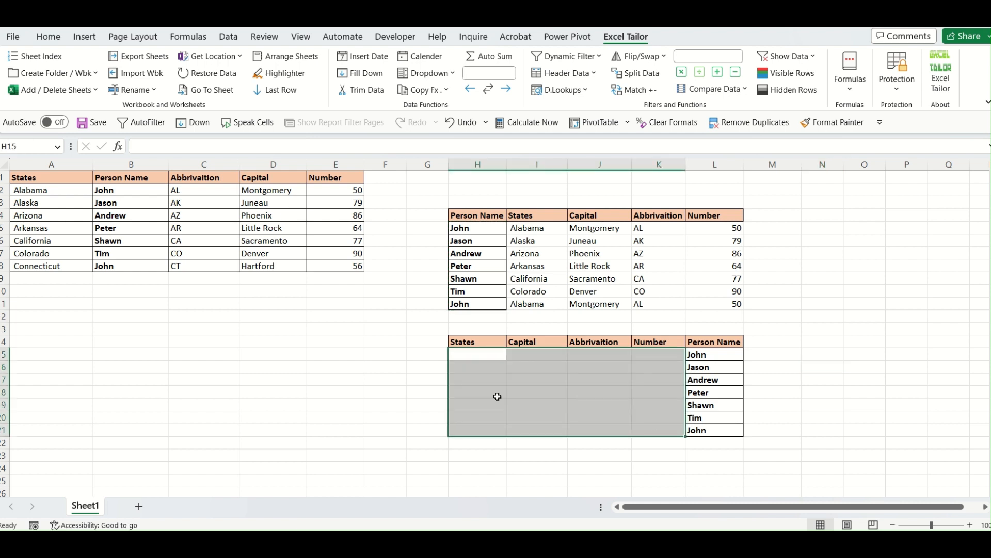
pyautogui.click(610, 390)
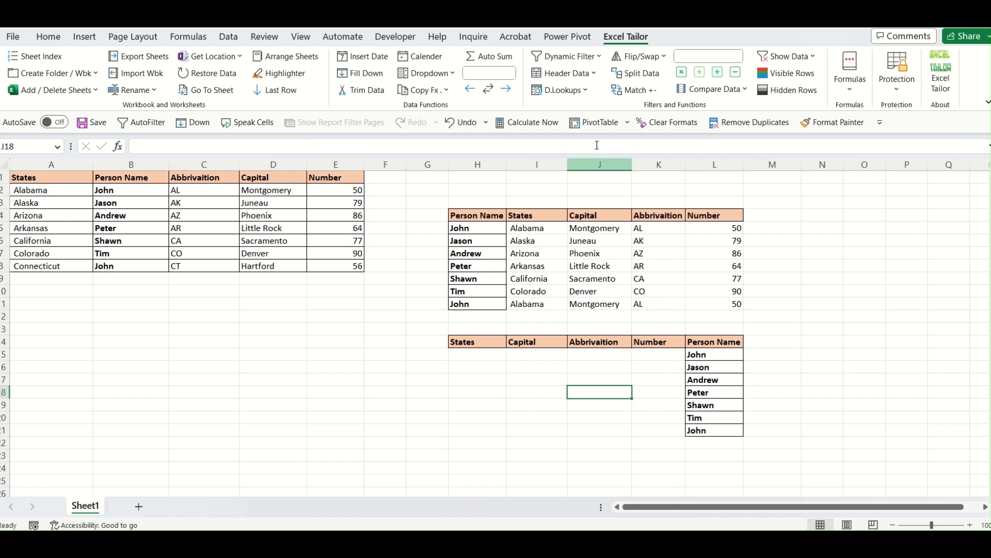
pyautogui.click(587, 91)
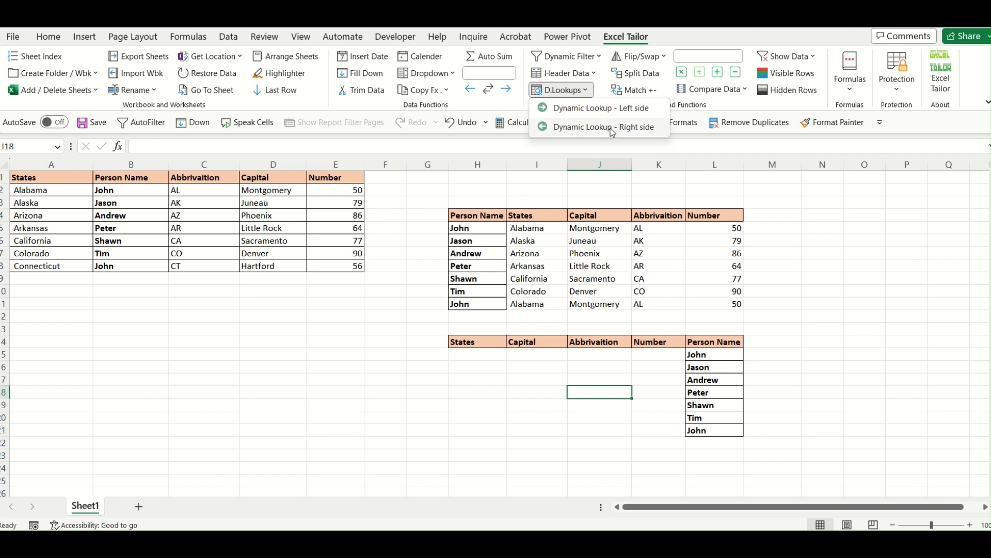
pyautogui.click(612, 128)
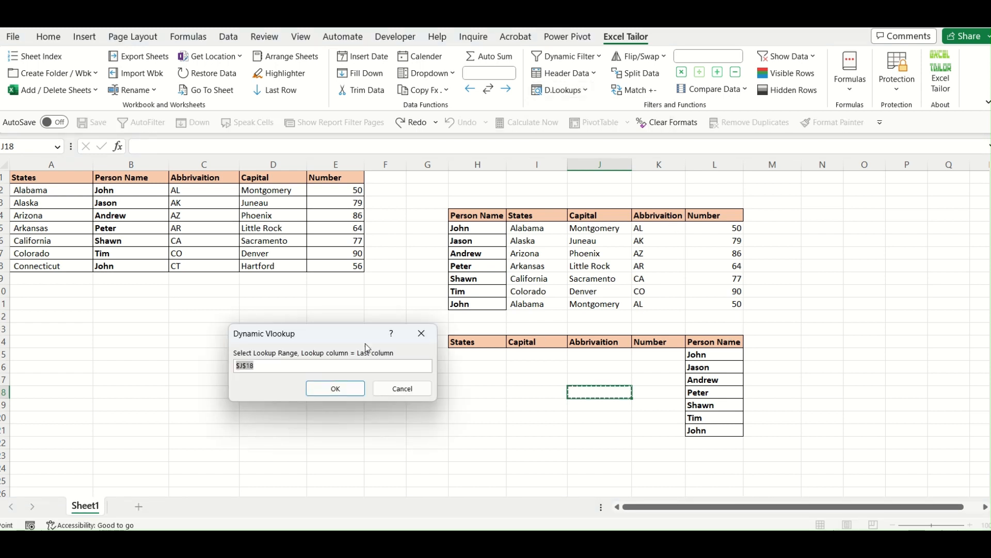
pyautogui.moveTo(355, 342); pyautogui.dragTo(300, 333)
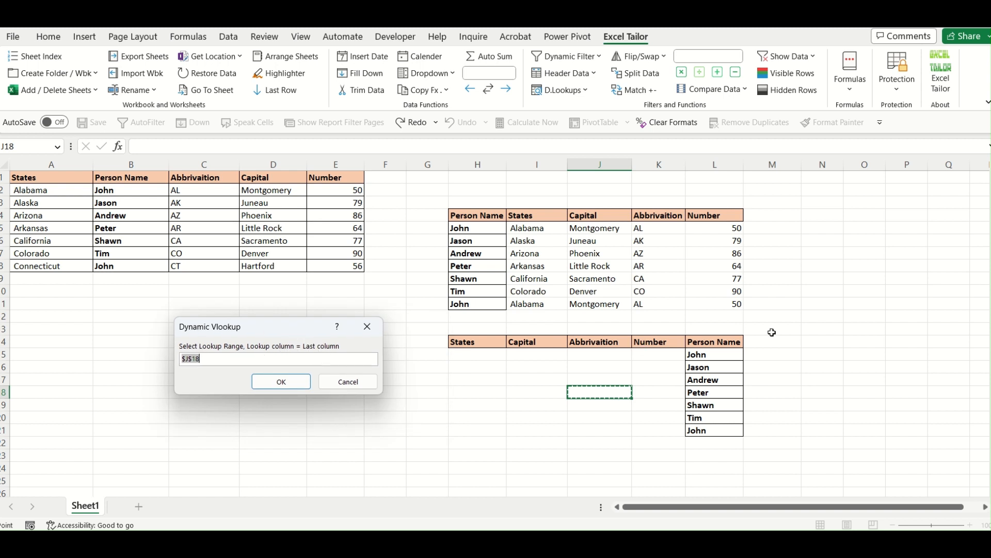
pyautogui.moveTo(716, 341); pyautogui.dragTo(495, 430)
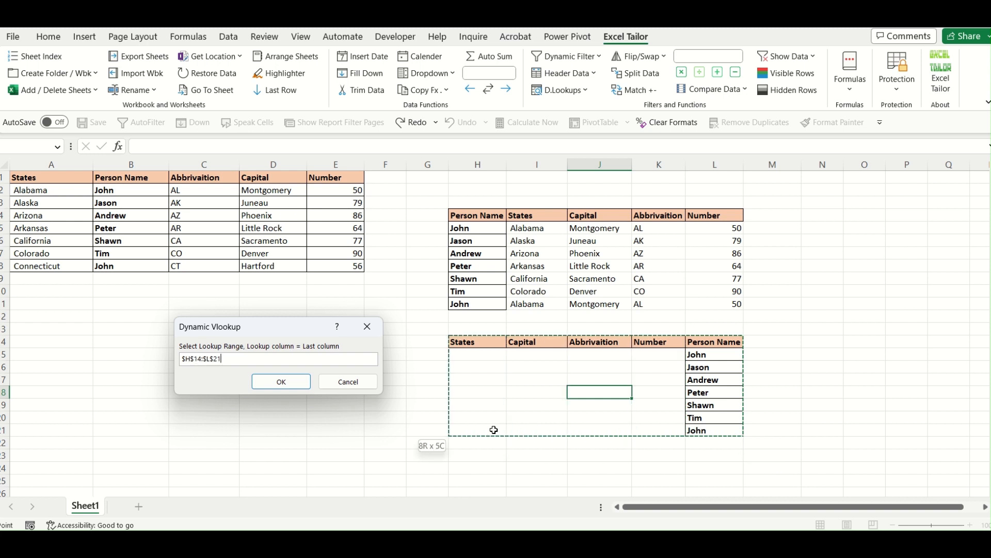
pyautogui.click(288, 386)
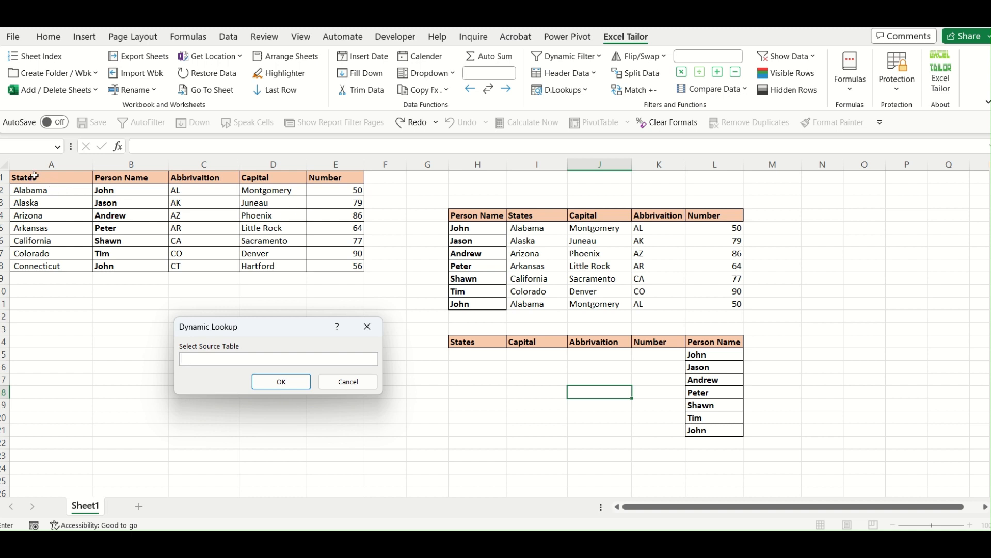
# - Set the source table to $A$1:$E$8 and the destination cell to $H$15, then confirm to fill the lower results table
pyautogui.moveTo(34, 177); pyautogui.dragTo(335, 265)
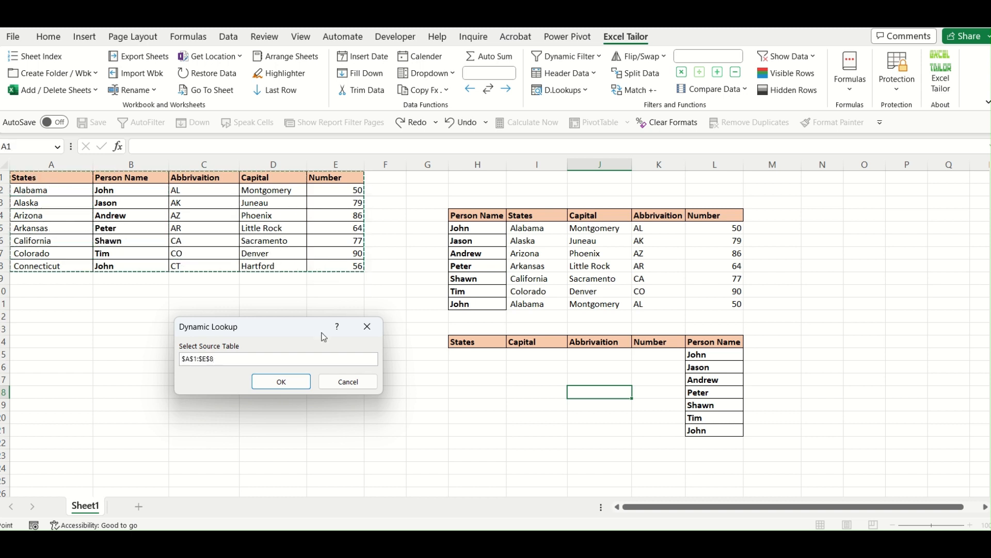
pyautogui.click(300, 385)
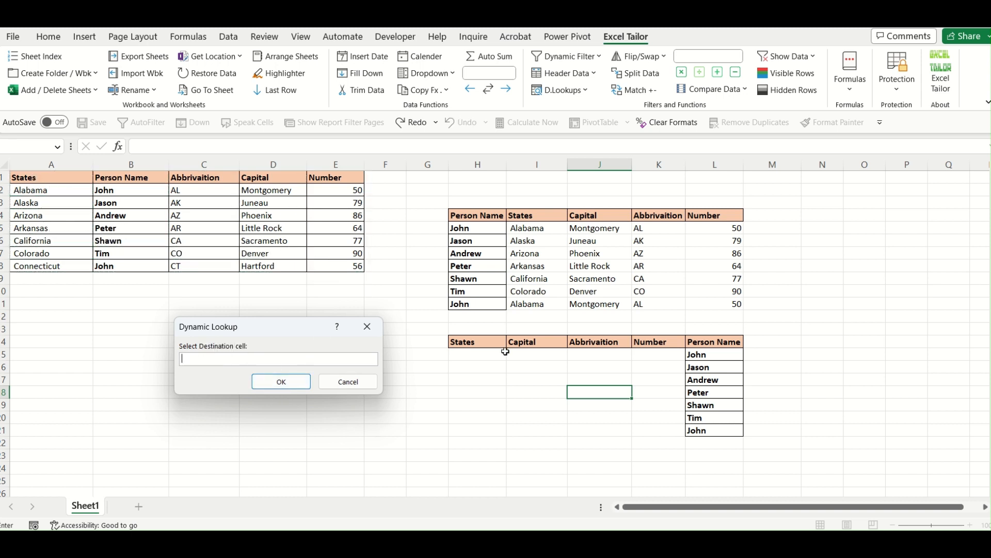
pyautogui.click(478, 355)
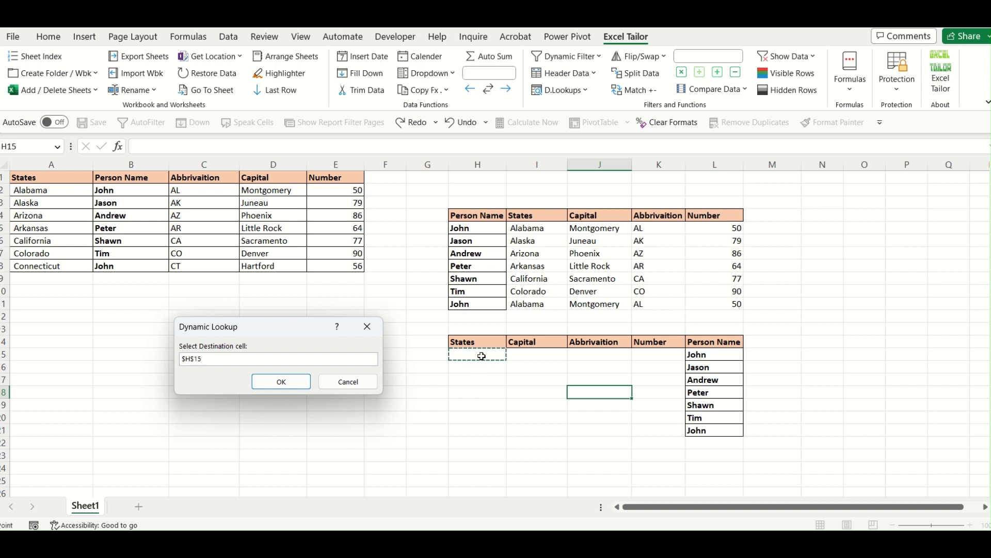
pyautogui.click(666, 356)
pyautogui.click(475, 356)
pyautogui.click(661, 356)
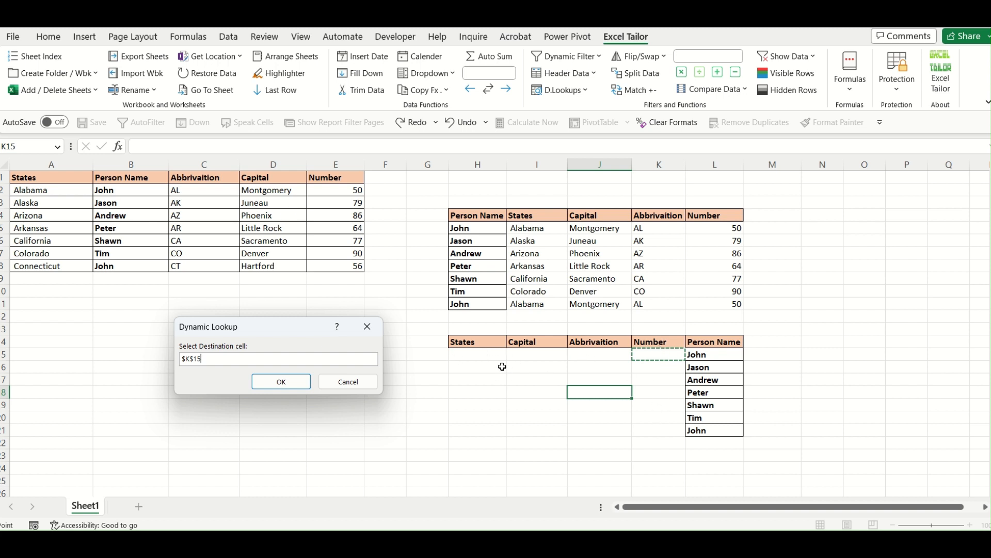
pyautogui.click(485, 358)
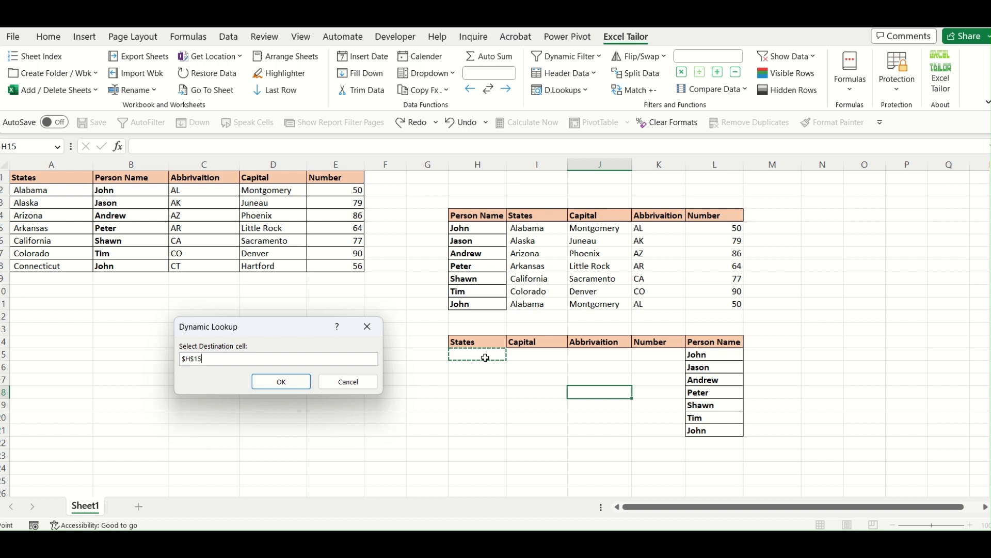
pyautogui.click(283, 381)
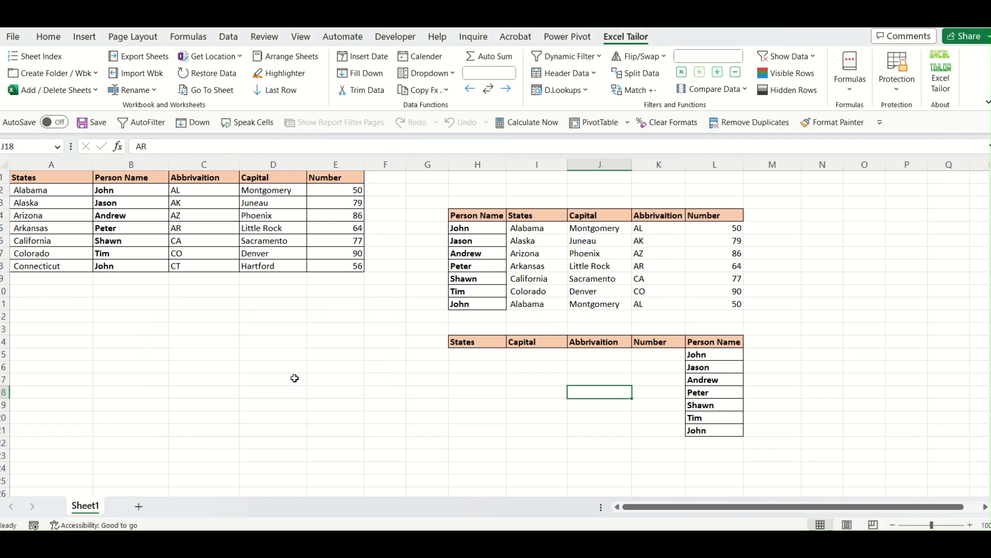
pyautogui.click(769, 403)
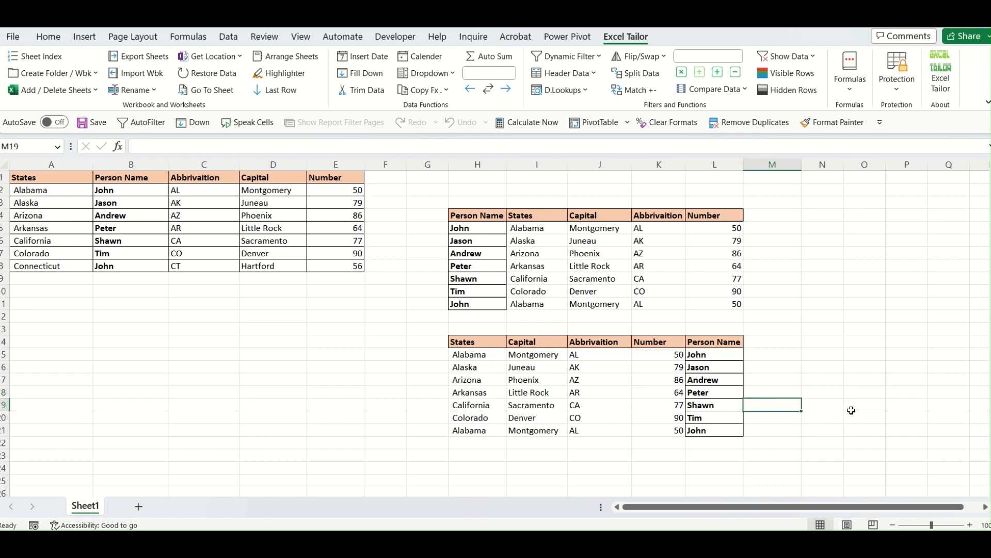
pyautogui.click(872, 382)
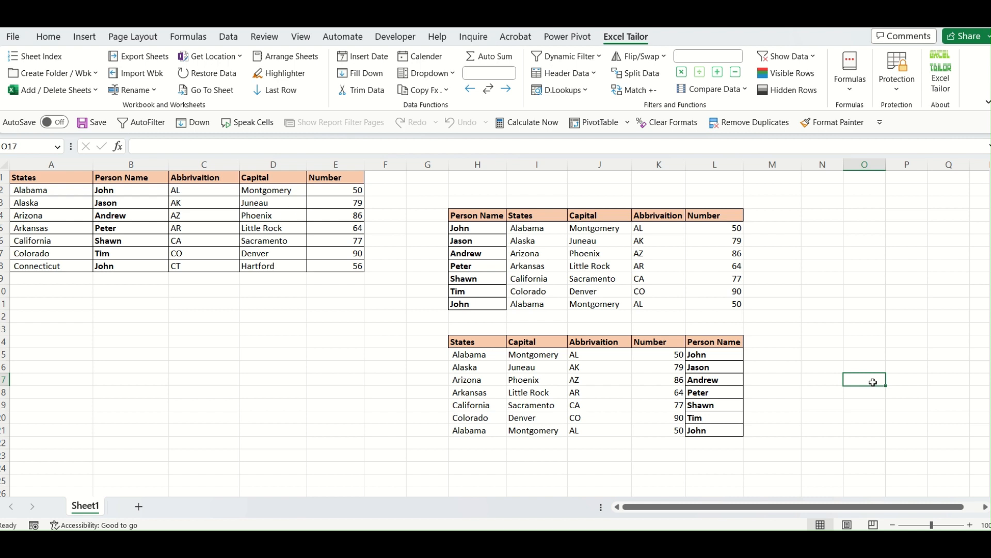